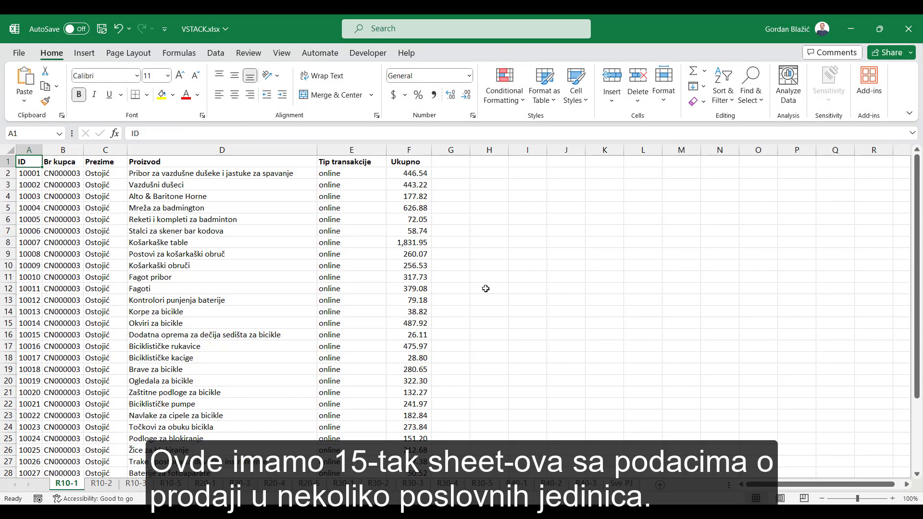
Review the R10-2, R10-3, R10-5, R20-1 and R20-3 unit sheets, then go to Sve PJ
{"action": "left_click", "coordinate": [111, 484]}
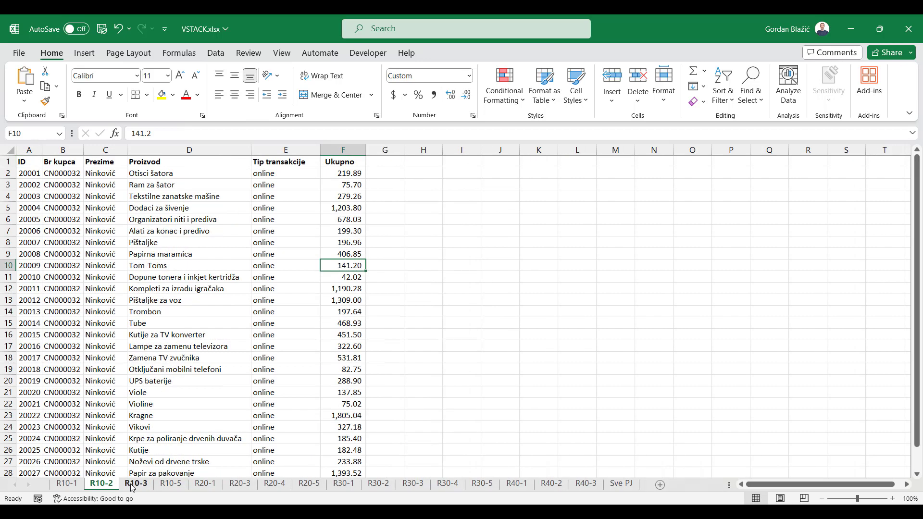
{"action": "left_click", "coordinate": [135, 484]}
{"action": "left_click", "coordinate": [170, 485]}
{"action": "left_click", "coordinate": [206, 485]}
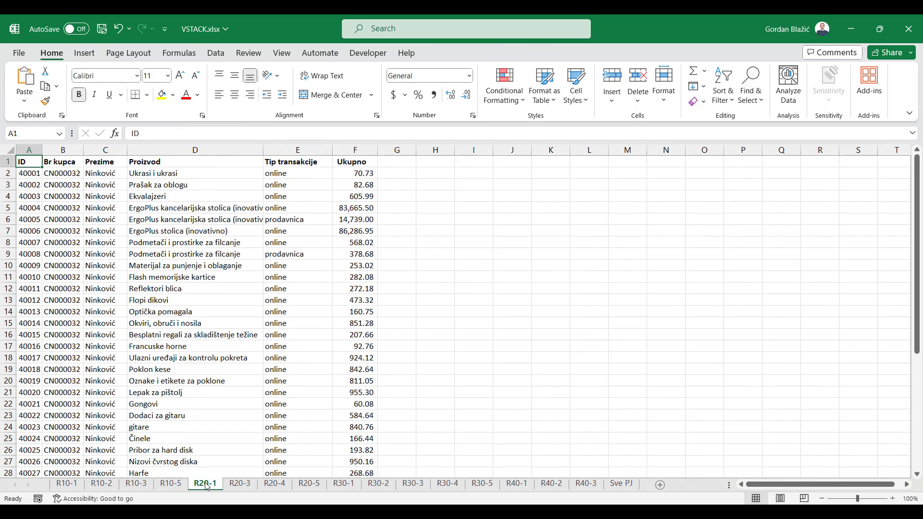
{"action": "left_click", "coordinate": [235, 485]}
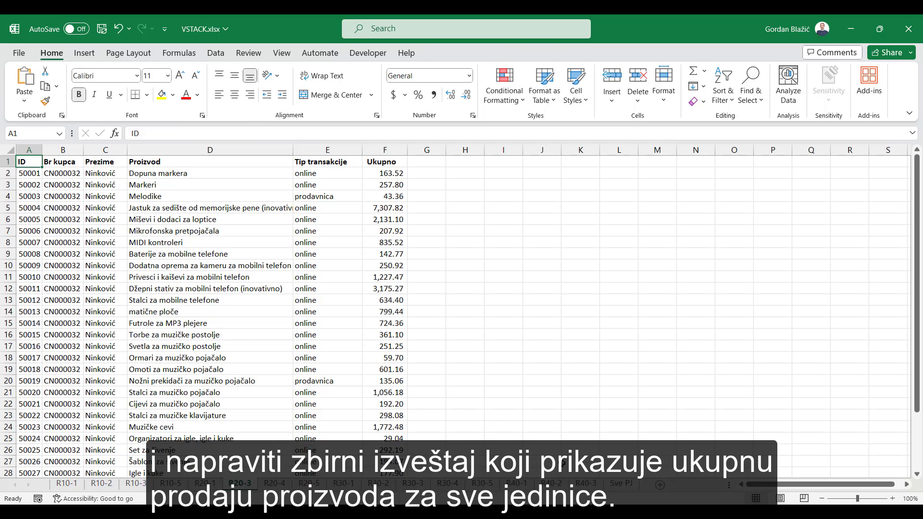
{"action": "left_click", "coordinate": [622, 485]}
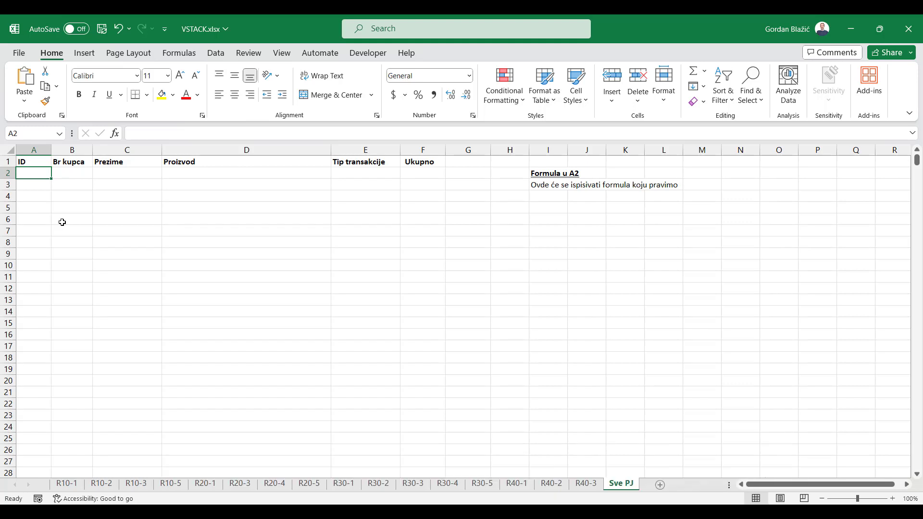
Start a VSTACK formula in A2 of Sve PJ that references the R10-1 sheet
{"action": "type", "text": "=vstac"}
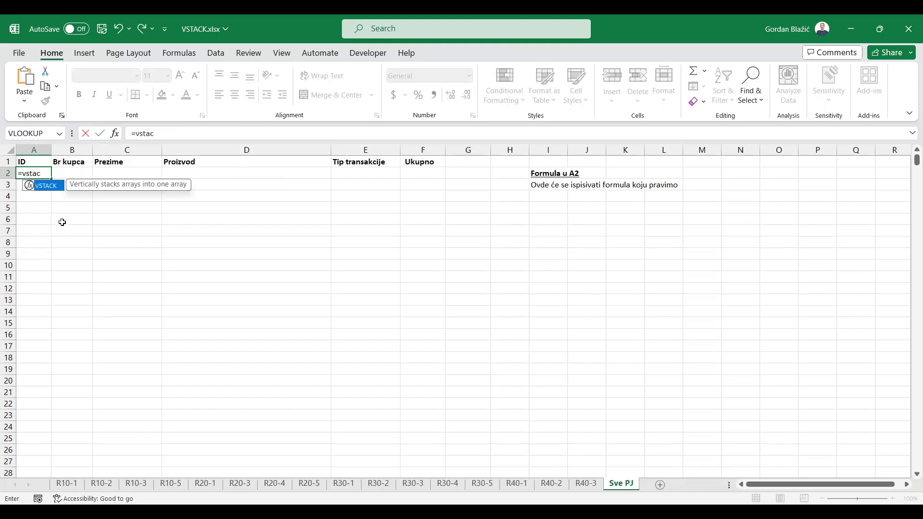
{"action": "key", "text": "Tab"}
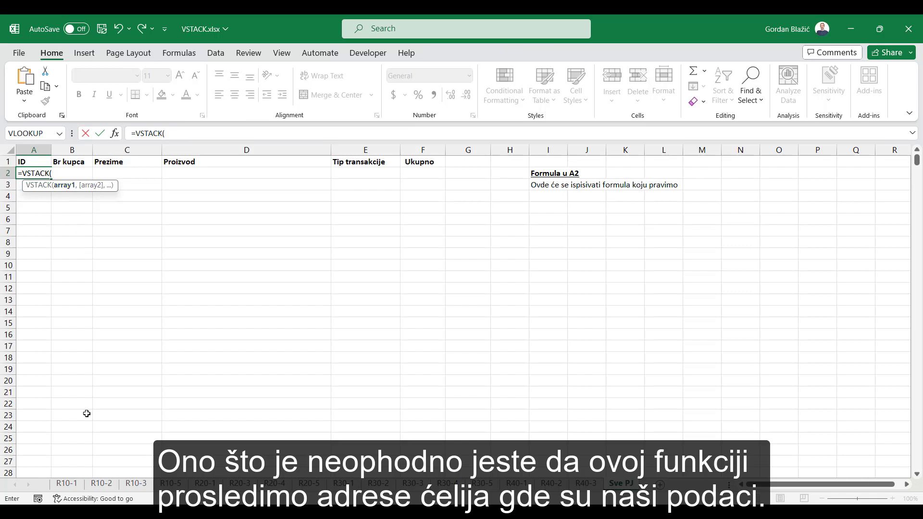
{"action": "left_click", "coordinate": [70, 487]}
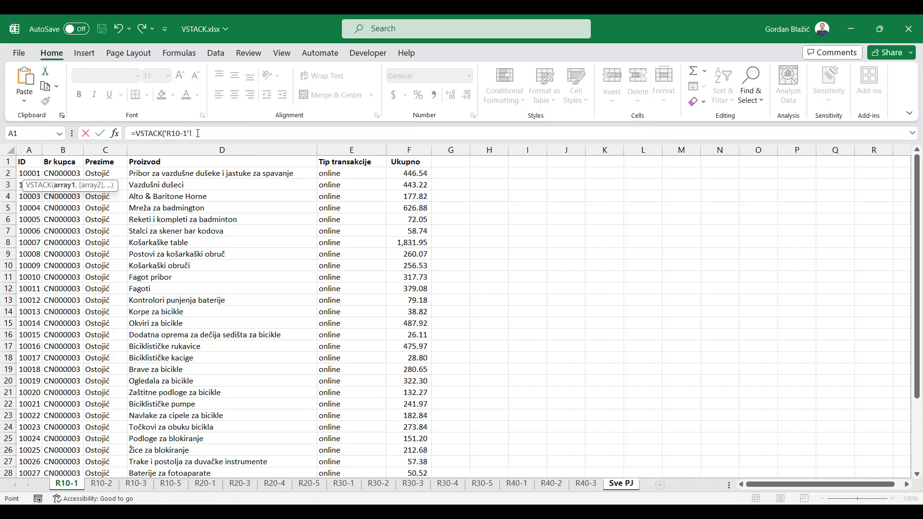
Make the VSTACK reference span sheets R10-1 through R40-3 over range A2:F27
{"action": "left_click", "coordinate": [198, 133]}
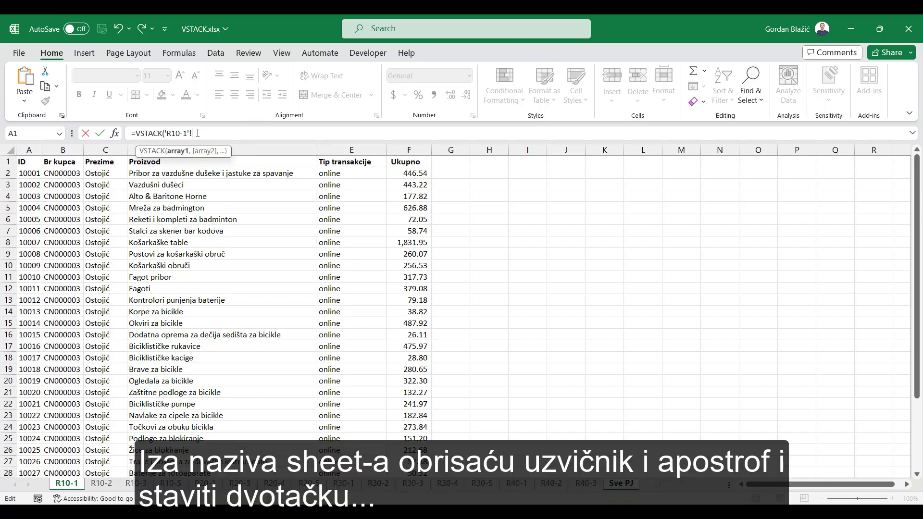
{"action": "key", "text": "BackSpace"}
{"action": "type", "text": ":"}
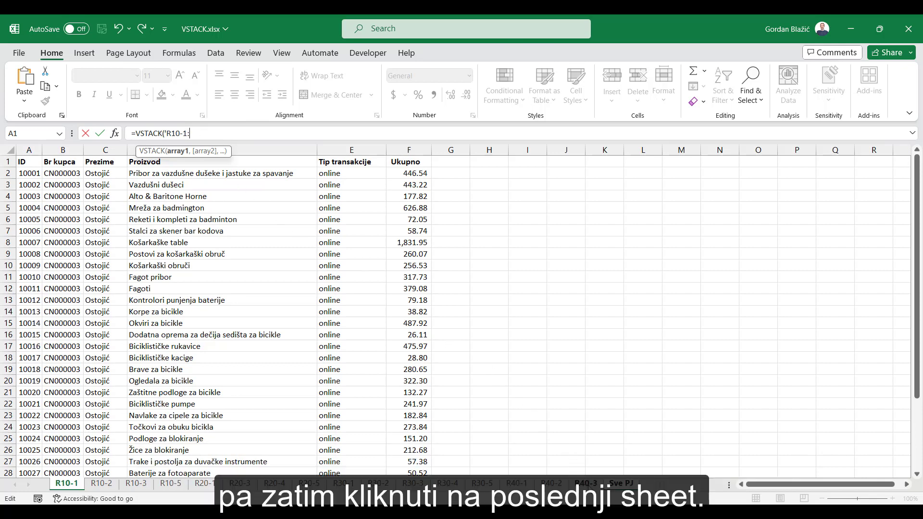
{"action": "left_click", "coordinate": [587, 485]}
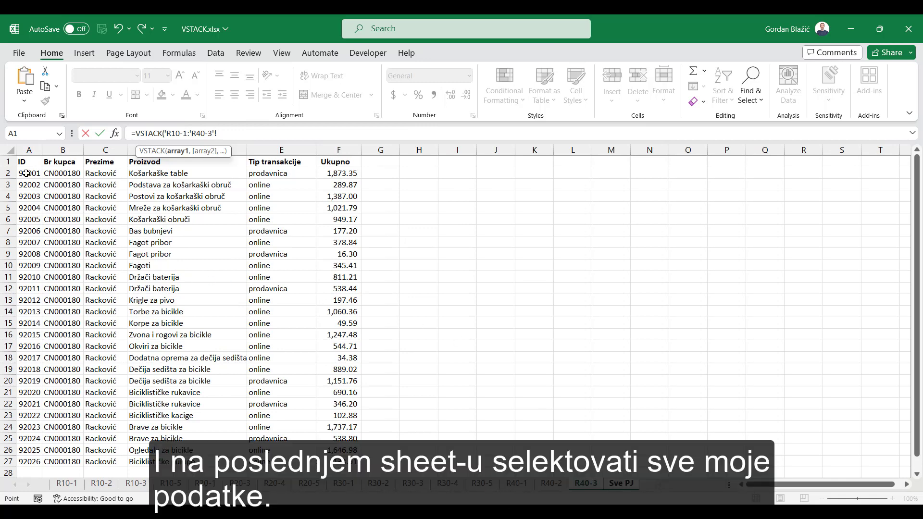
{"action": "mouse_move", "coordinate": [26, 173]}
{"action": "left_mouse_down"}
{"action": "mouse_move", "coordinate": [333, 380]}
{"action": "mouse_move", "coordinate": [336, 461]}
{"action": "left_mouse_up"}
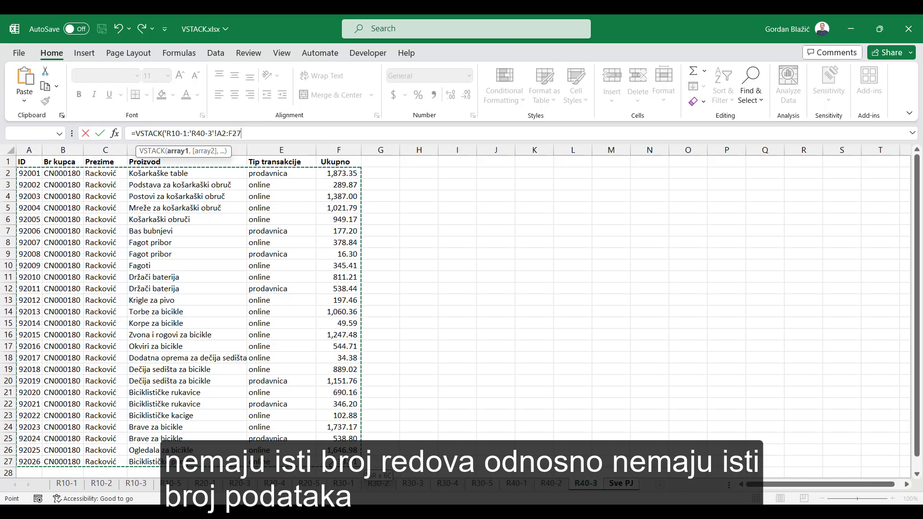
Extend the referenced range to A2:F50 to leave room for future rows
{"action": "mouse_move", "coordinate": [339, 463]}
{"action": "left_mouse_down"}
{"action": "mouse_move", "coordinate": [341, 431]}
{"action": "mouse_move", "coordinate": [330, 420]}
{"action": "left_mouse_up"}
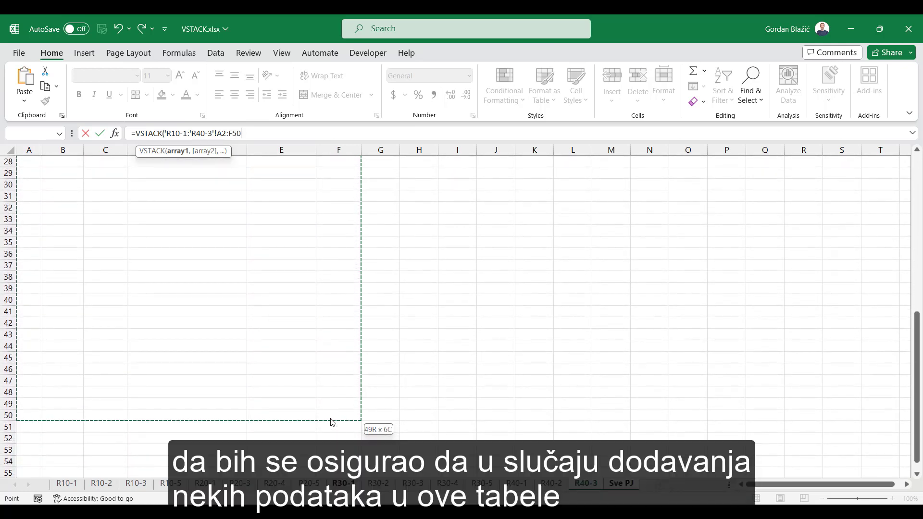
{"action": "scroll", "coordinate": [320, 344], "scroll_direction": "up", "scroll_amount": 2}
{"action": "scroll", "coordinate": [320, 344], "scroll_direction": "up", "scroll_amount": 2}
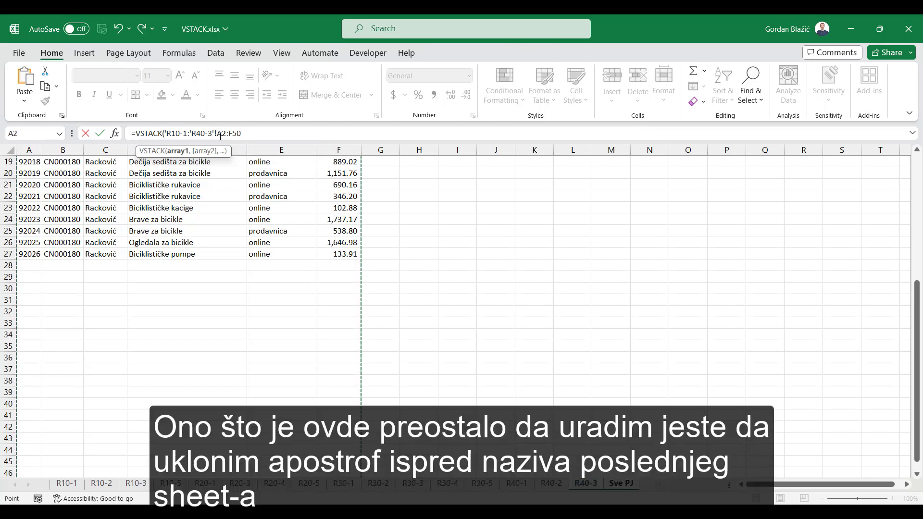
Remove the stray apostrophe, close the parenthesis and enter =VSTACK('R10-1:R40-3'!A2:F50)
{"action": "left_click", "coordinate": [193, 133]}
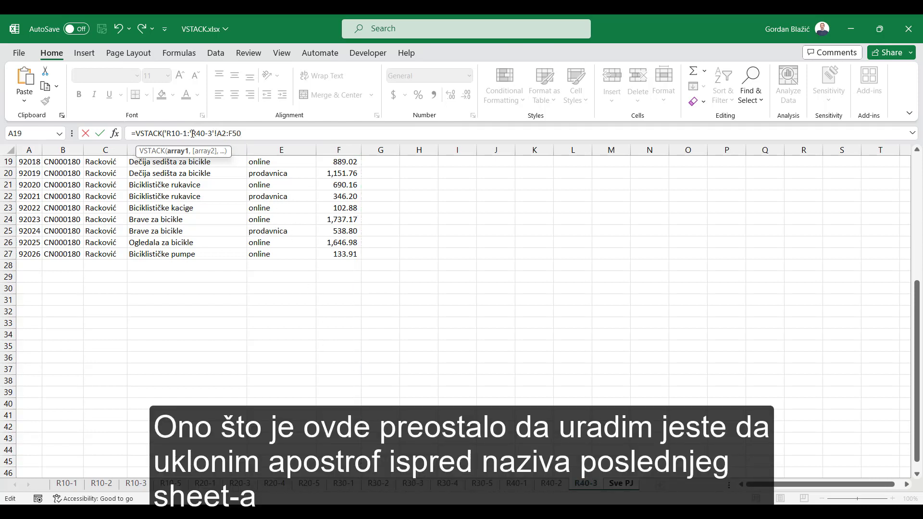
{"action": "key", "text": "BackSpace"}
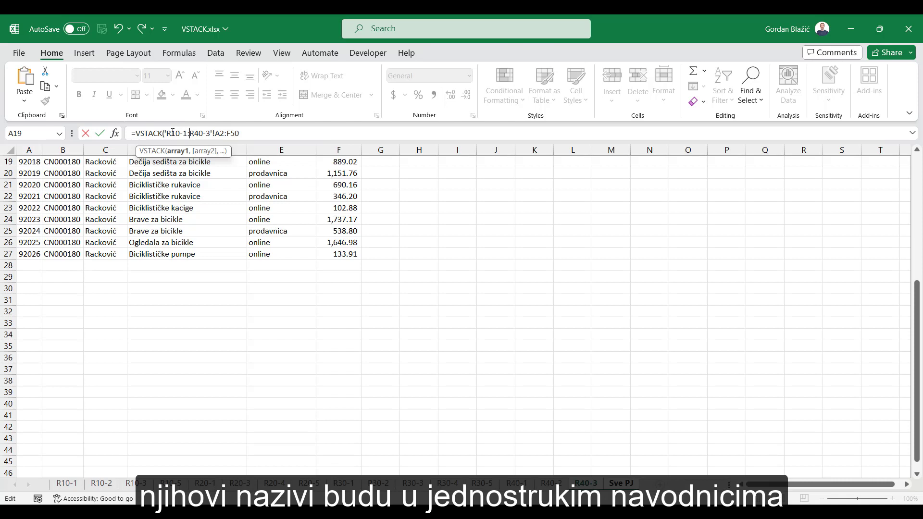
{"action": "left_click", "coordinate": [166, 132]}
{"action": "type", "text": "'"}
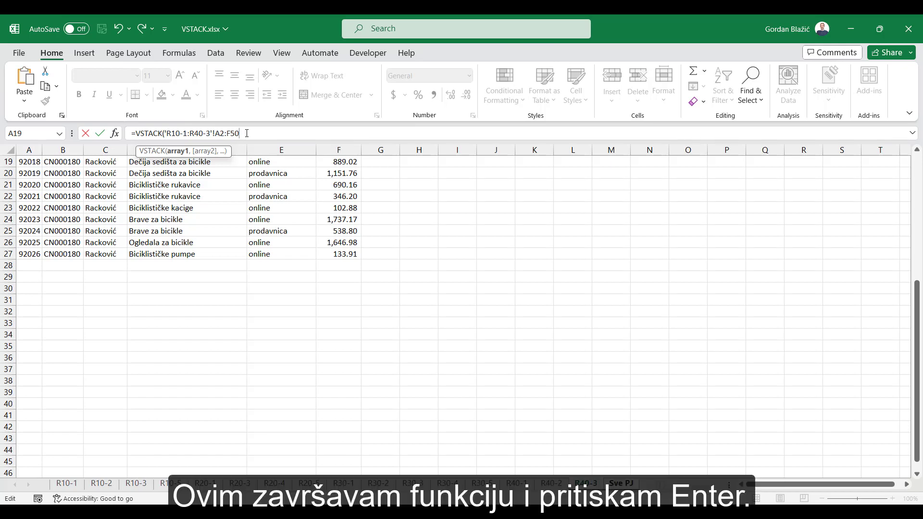
{"action": "type", "text": ")"}
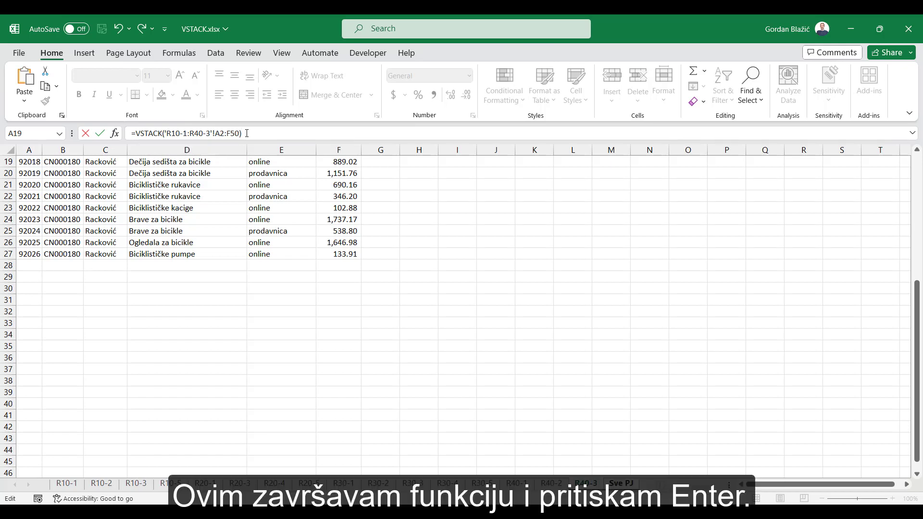
{"action": "key", "text": "Return"}
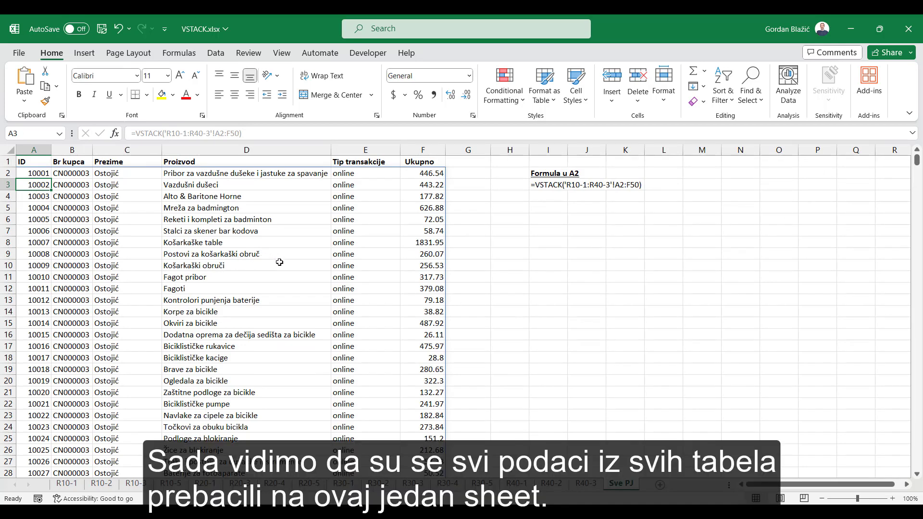
{"action": "scroll", "coordinate": [276, 262], "scroll_direction": "down", "scroll_amount": 2}
{"action": "scroll", "coordinate": [280, 266], "scroll_direction": "down", "scroll_amount": 4}
{"action": "scroll", "coordinate": [279, 266], "scroll_direction": "down", "scroll_amount": 3}
{"action": "scroll", "coordinate": [279, 268], "scroll_direction": "down", "scroll_amount": 2}
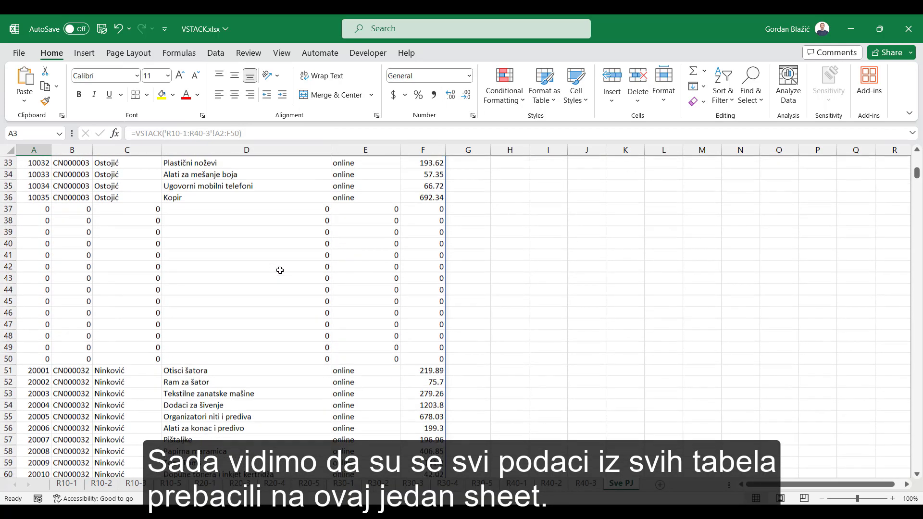
{"action": "scroll", "coordinate": [280, 270], "scroll_direction": "down", "scroll_amount": 1}
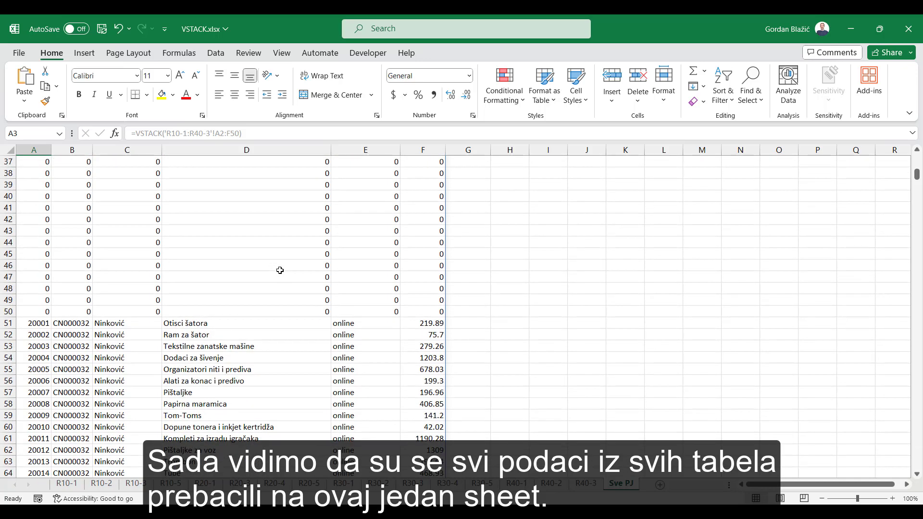
{"action": "scroll", "coordinate": [280, 270], "scroll_direction": "up", "scroll_amount": 1}
{"action": "scroll", "coordinate": [279, 270], "scroll_direction": "up", "scroll_amount": 1}
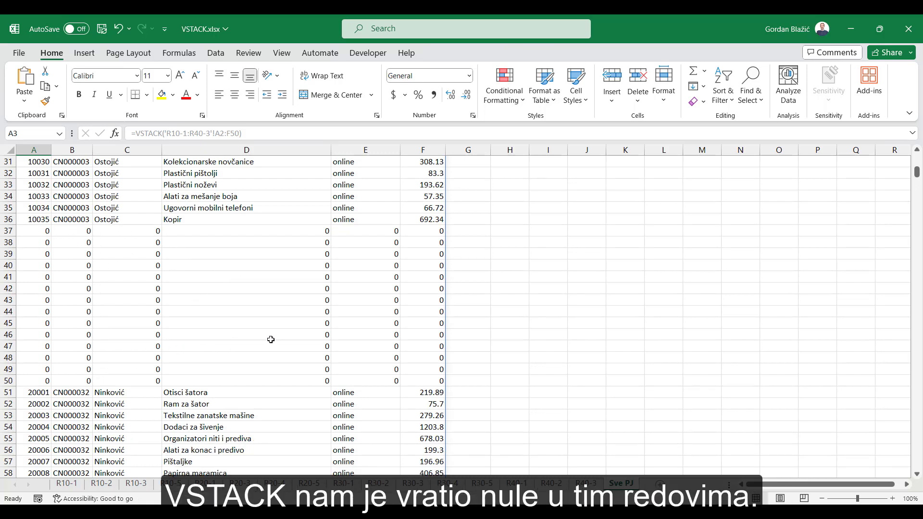
{"action": "scroll", "coordinate": [258, 290], "scroll_direction": "down", "scroll_amount": 1}
{"action": "scroll", "coordinate": [258, 290], "scroll_direction": "down", "scroll_amount": 4}
{"action": "scroll", "coordinate": [258, 290], "scroll_direction": "down", "scroll_amount": 5}
{"action": "scroll", "coordinate": [257, 290], "scroll_direction": "down", "scroll_amount": 4}
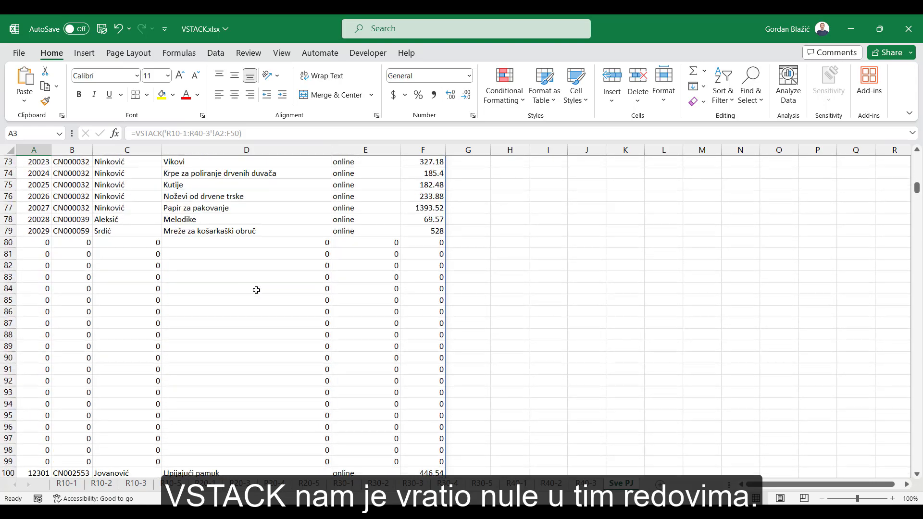
{"action": "scroll", "coordinate": [257, 290], "scroll_direction": "down", "scroll_amount": 1}
{"action": "scroll", "coordinate": [256, 290], "scroll_direction": "up", "scroll_amount": 2}
{"action": "scroll", "coordinate": [256, 289], "scroll_direction": "up", "scroll_amount": 5}
{"action": "scroll", "coordinate": [256, 289], "scroll_direction": "up", "scroll_amount": 6}
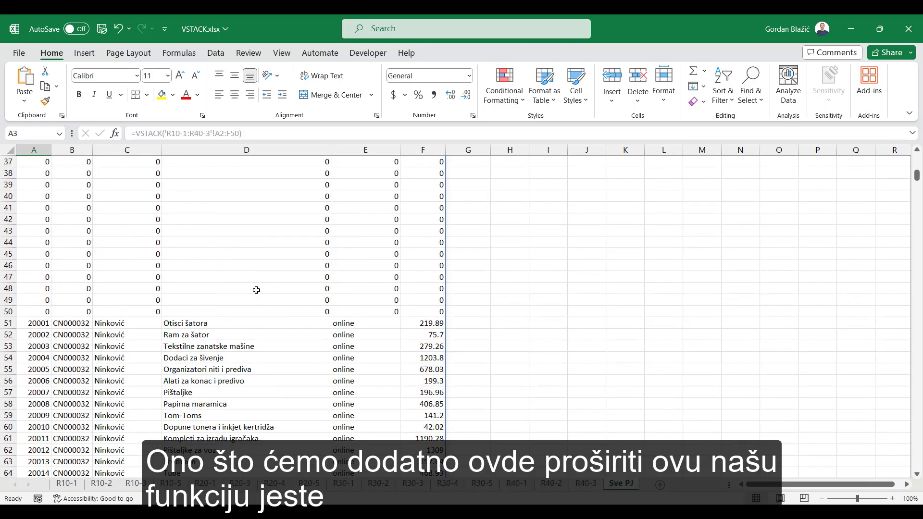
{"action": "scroll", "coordinate": [256, 290], "scroll_direction": "up", "scroll_amount": 3}
{"action": "scroll", "coordinate": [257, 289], "scroll_direction": "up", "scroll_amount": 6}
{"action": "scroll", "coordinate": [256, 290], "scroll_direction": "up", "scroll_amount": 2}
{"action": "scroll", "coordinate": [256, 290], "scroll_direction": "up", "scroll_amount": 1}
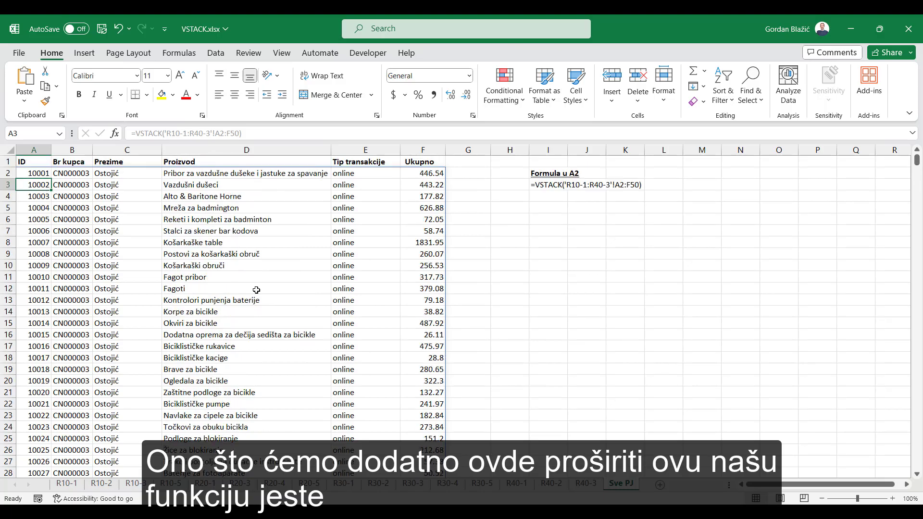
{"action": "key", "text": "Up"}
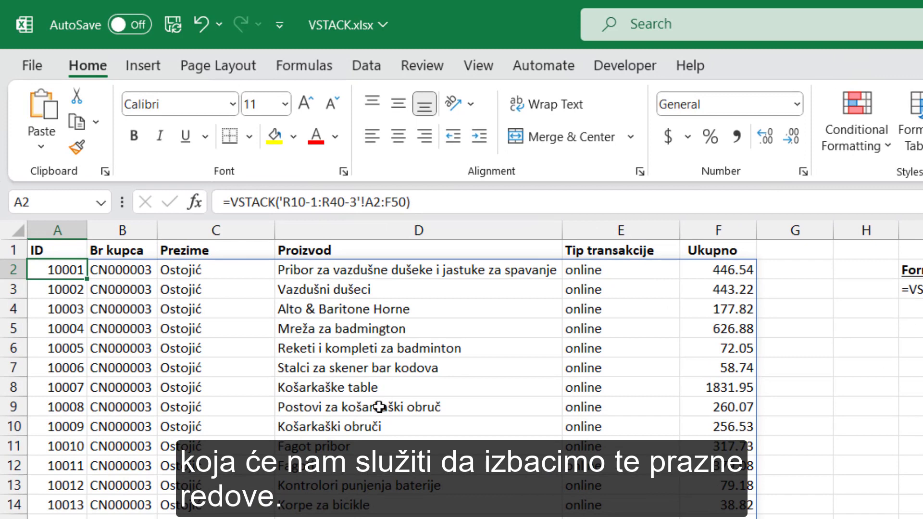
Wrap the VSTACK('R10-1:R40-3'!A2:F50) range in FILTER as its array argument
{"action": "left_click", "coordinate": [231, 202]}
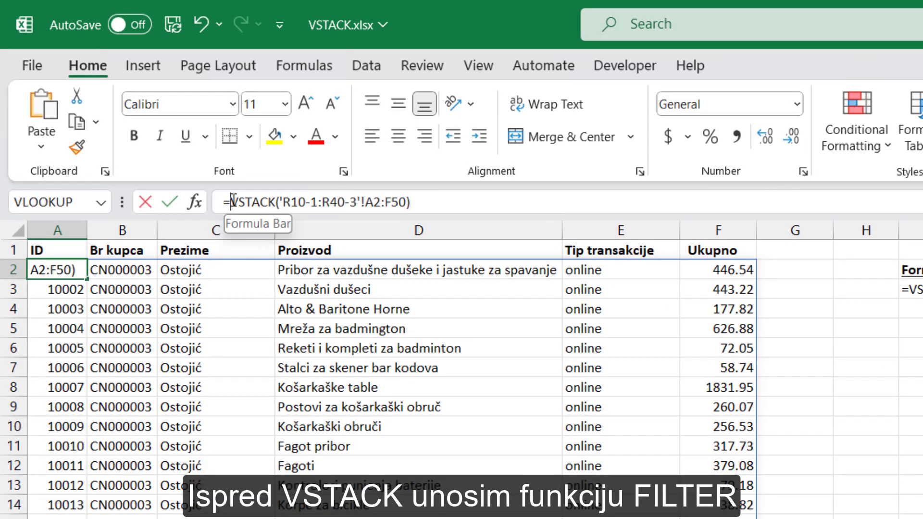
{"action": "type", "text": "fi"}
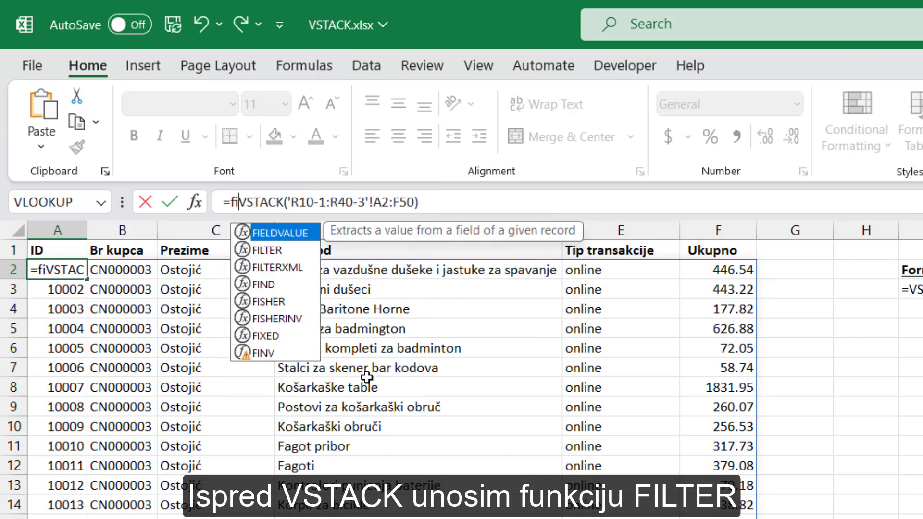
{"action": "type", "text": "lter"}
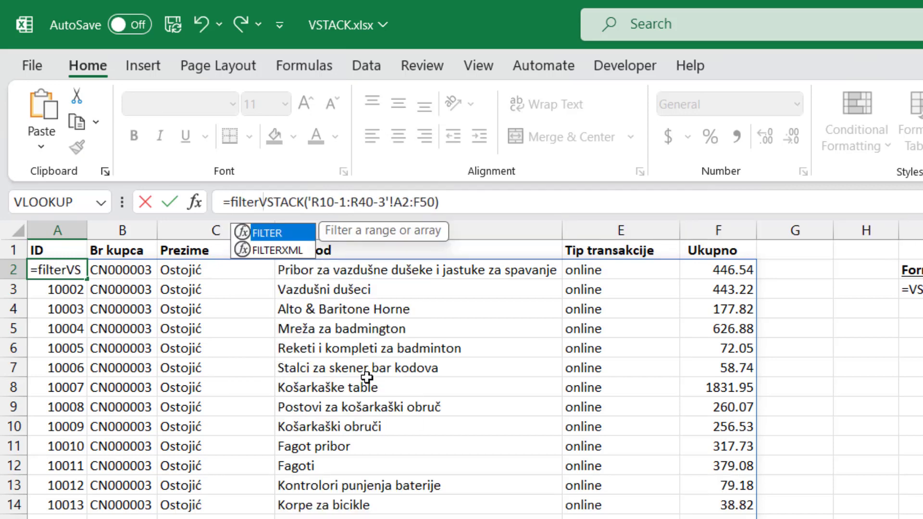
{"action": "type", "text": "("}
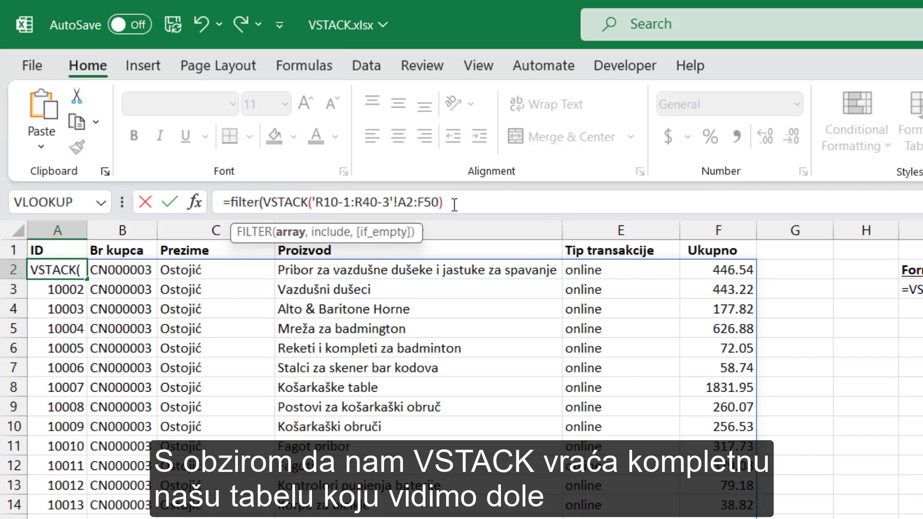
{"action": "left_click_drag", "start_coordinate": [443, 202], "coordinate": [263, 202]}
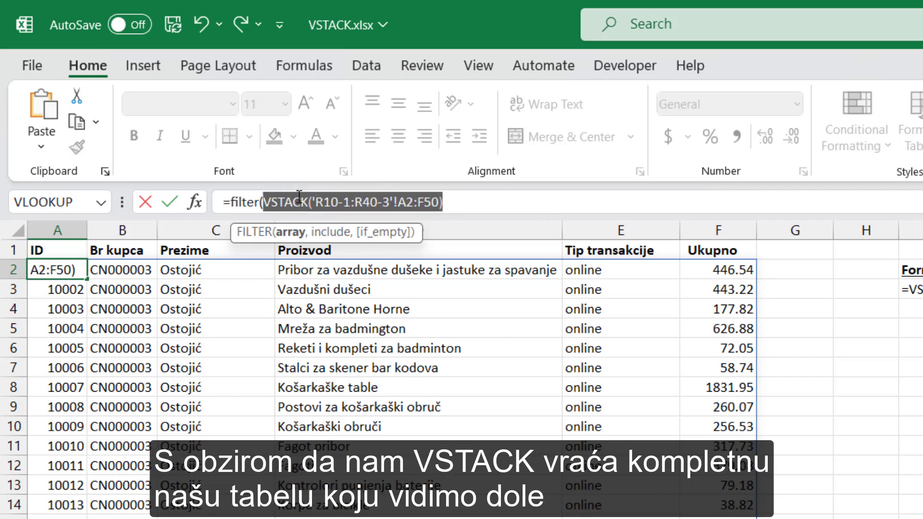
{"action": "left_click", "coordinate": [447, 201]}
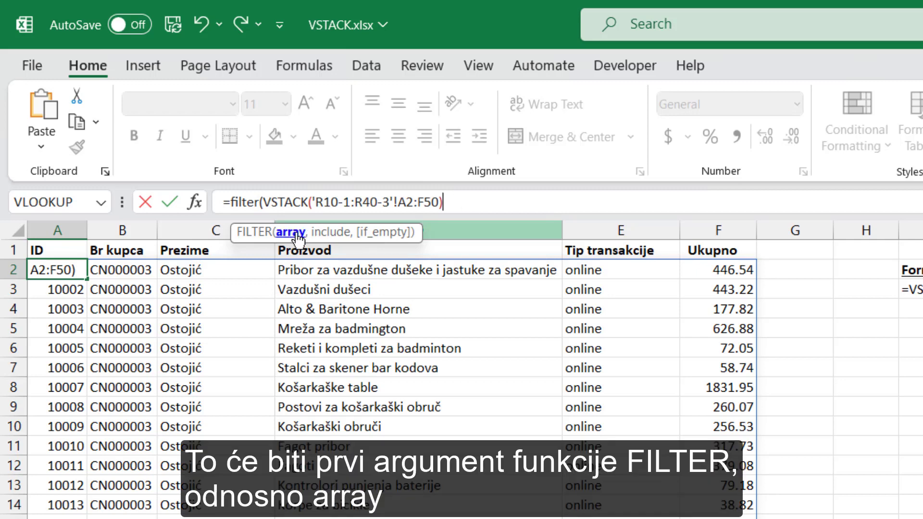
{"action": "type", "text": ","}
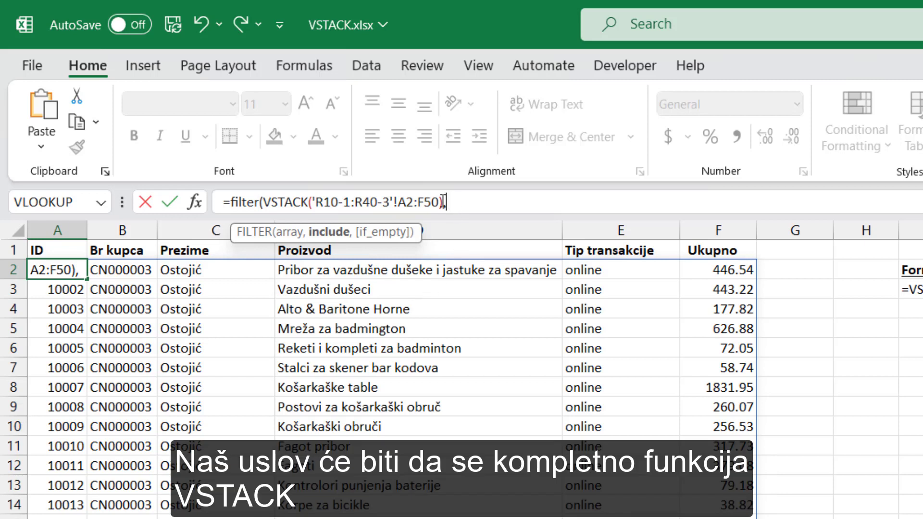
Add the FILTER condition VSTACK('R10-1:R40-3'!A2:A50)<>"" and close the function
{"action": "left_click_drag", "start_coordinate": [443, 202], "coordinate": [268, 199]}
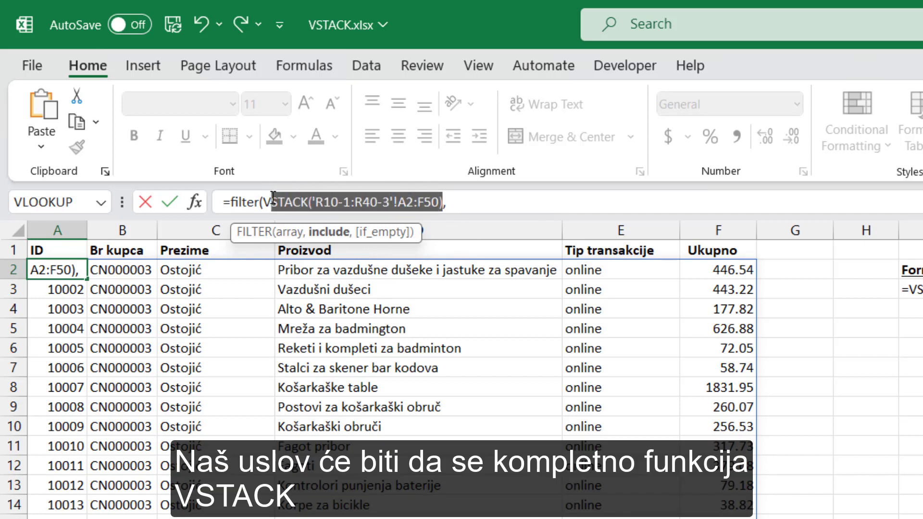
{"action": "left_click", "coordinate": [457, 202]}
{"action": "key", "text": "ctrl+v"}
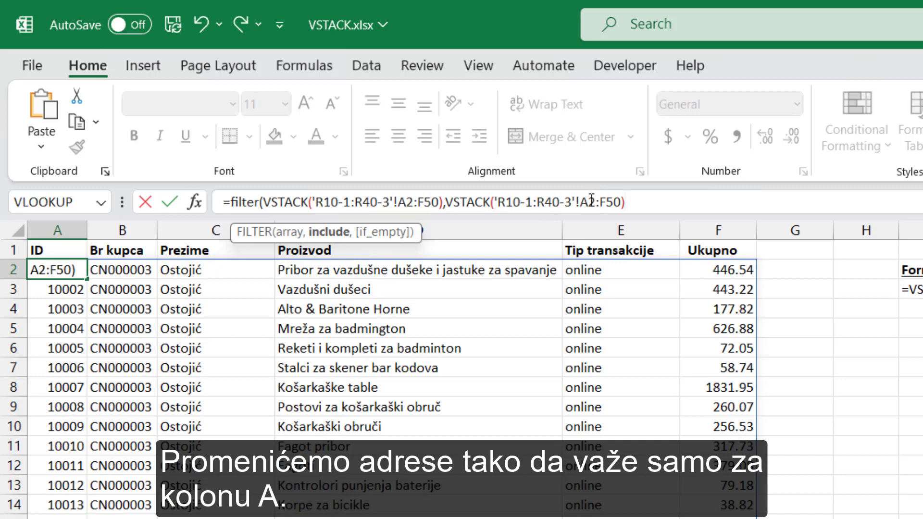
{"action": "key", "text": "Left"}
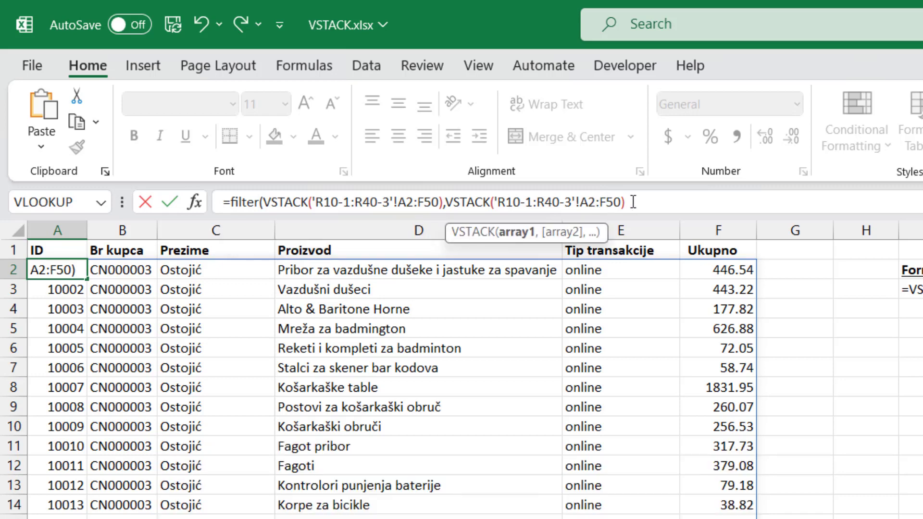
{"action": "key", "text": "BackSpace"}
{"action": "type", "text": "A"}
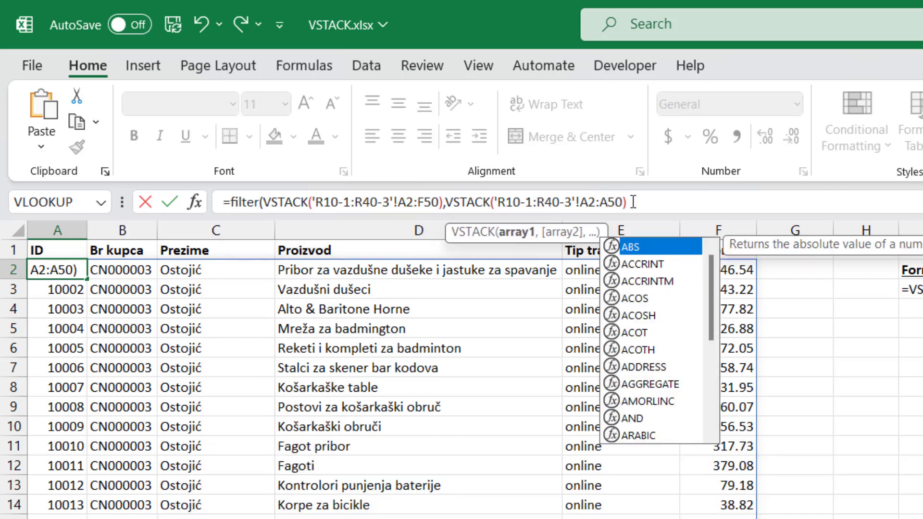
{"action": "left_click", "coordinate": [633, 201]}
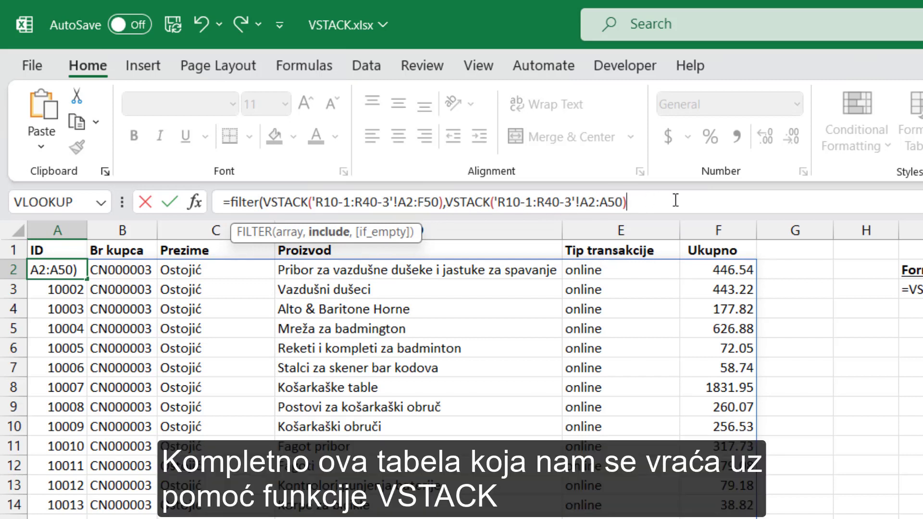
{"action": "type", "text": "<>"}
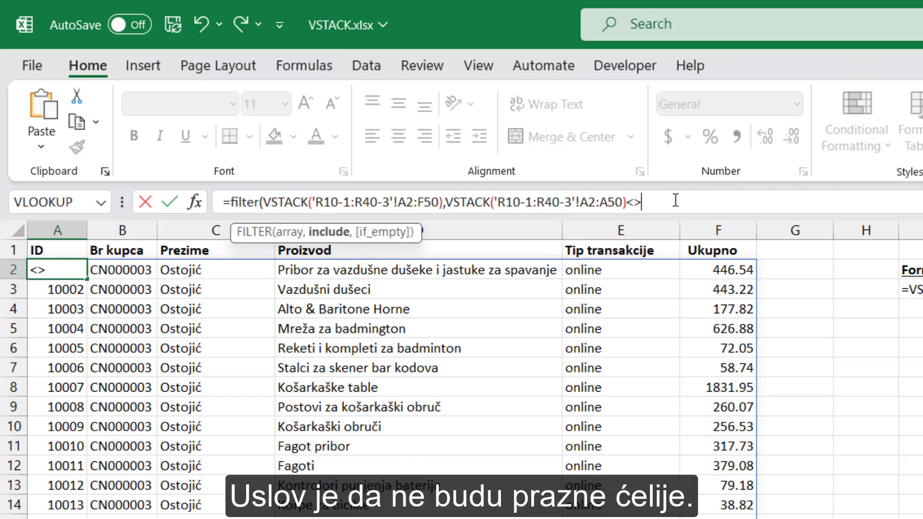
{"action": "type", "text": "\"\""}
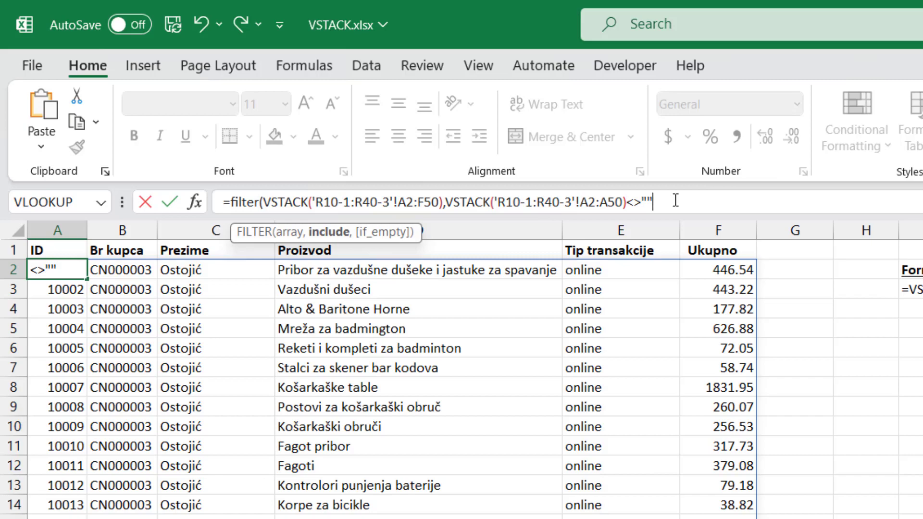
{"action": "type", "text": ")"}
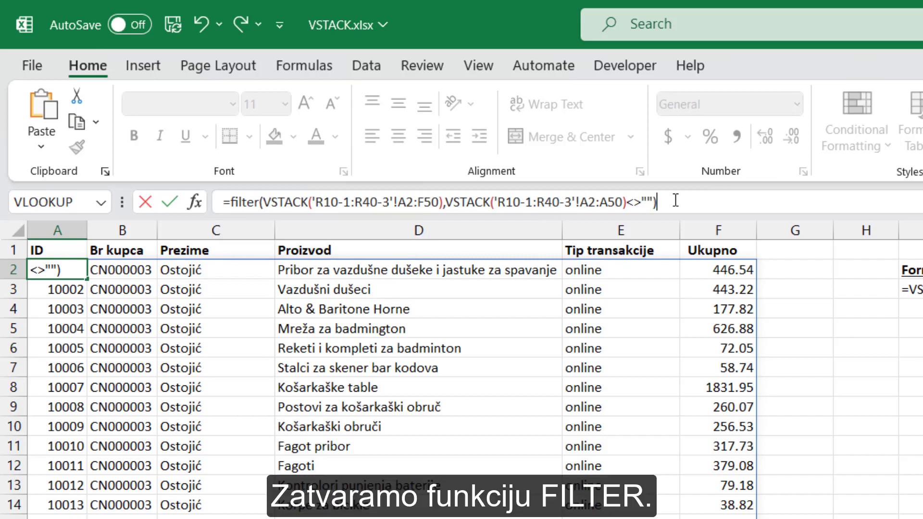
Enter the FILTER formula, check the combined non-blank rows, and reselect cell A2
{"action": "key", "text": "Return"}
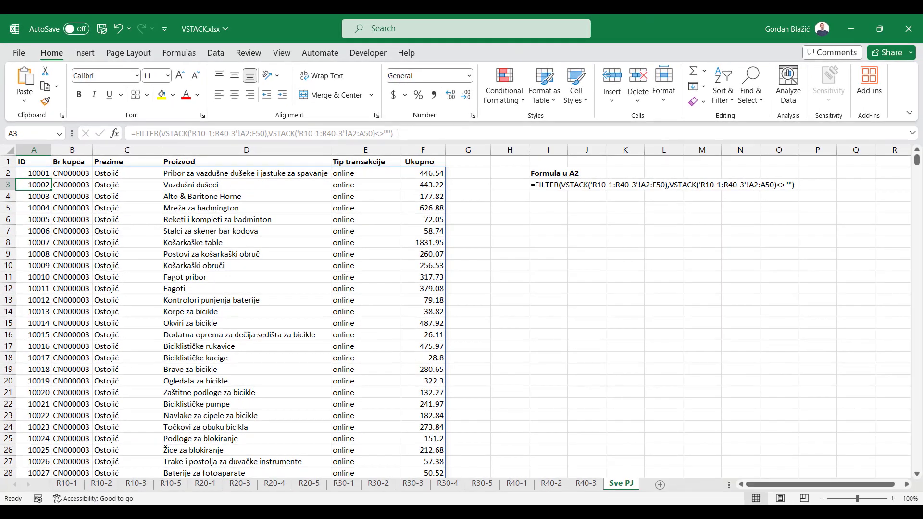
{"action": "scroll", "coordinate": [241, 246], "scroll_direction": "down", "scroll_amount": 4}
{"action": "scroll", "coordinate": [240, 246], "scroll_direction": "down", "scroll_amount": 5}
{"action": "scroll", "coordinate": [241, 246], "scroll_direction": "down", "scroll_amount": 4}
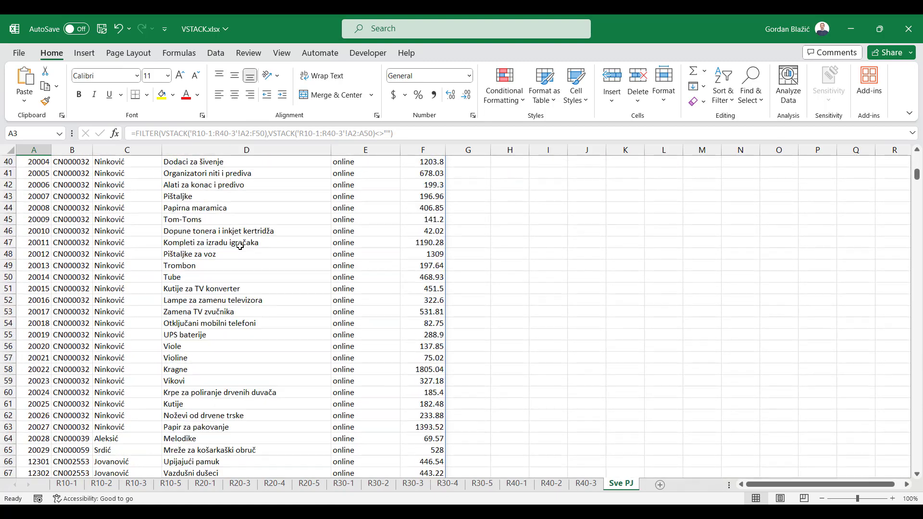
{"action": "scroll", "coordinate": [241, 247], "scroll_direction": "down", "scroll_amount": 5}
{"action": "scroll", "coordinate": [241, 246], "scroll_direction": "down", "scroll_amount": 3}
{"action": "scroll", "coordinate": [240, 247], "scroll_direction": "down", "scroll_amount": 4}
{"action": "scroll", "coordinate": [240, 247], "scroll_direction": "up", "scroll_amount": 7}
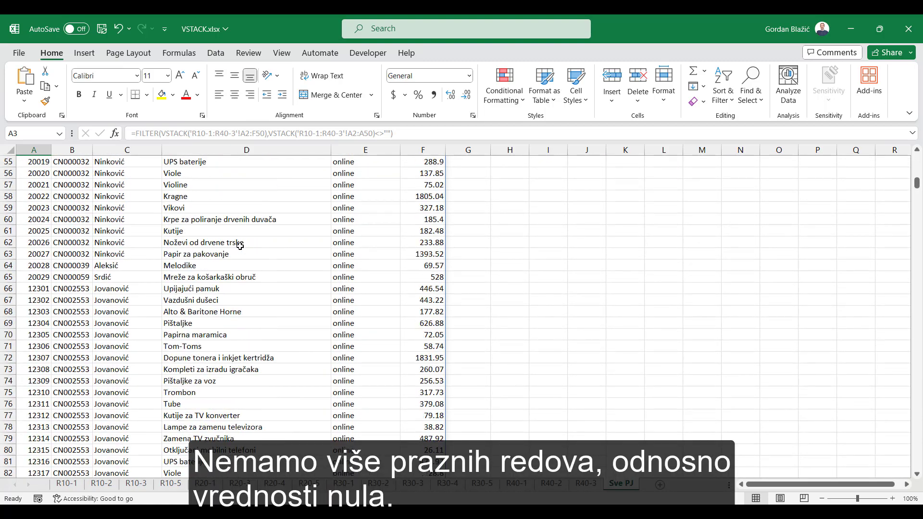
{"action": "scroll", "coordinate": [240, 246], "scroll_direction": "up", "scroll_amount": 1}
{"action": "scroll", "coordinate": [240, 246], "scroll_direction": "up", "scroll_amount": 7}
{"action": "scroll", "coordinate": [240, 247], "scroll_direction": "up", "scroll_amount": 5}
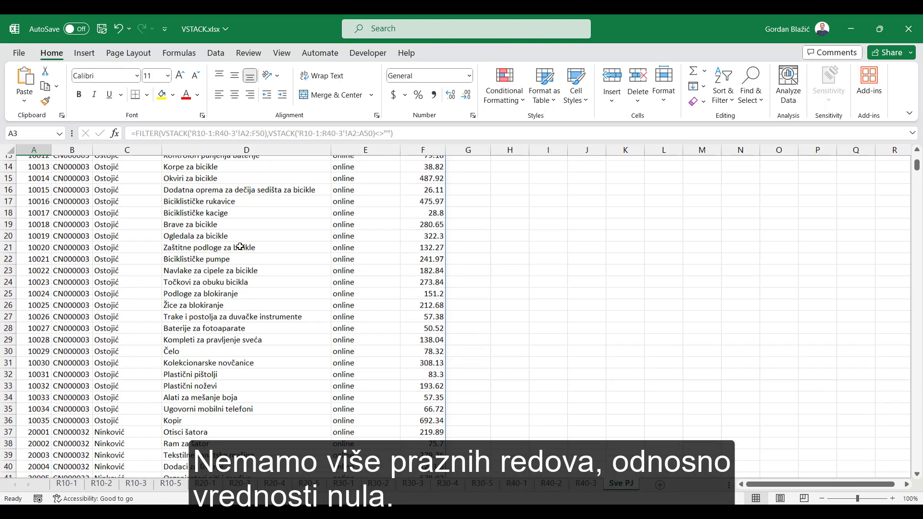
{"action": "scroll", "coordinate": [240, 247], "scroll_direction": "up", "scroll_amount": 5}
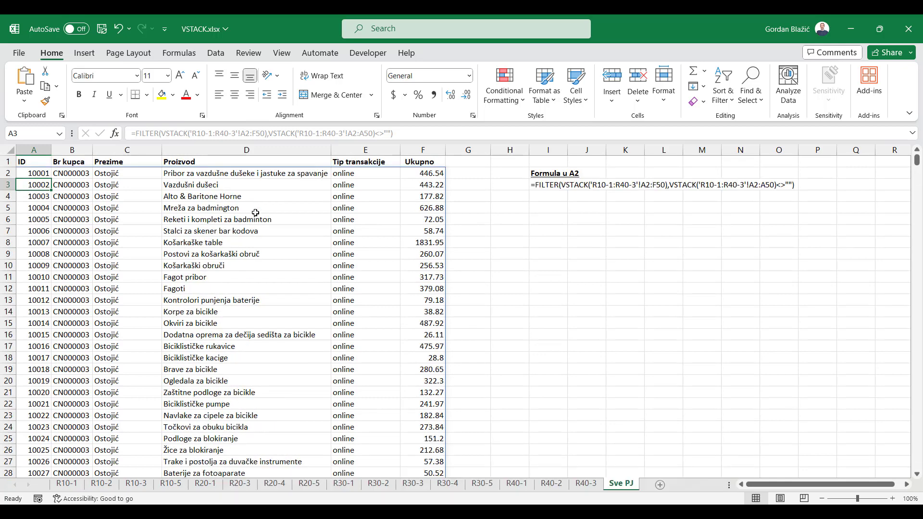
{"action": "left_click", "coordinate": [43, 173]}
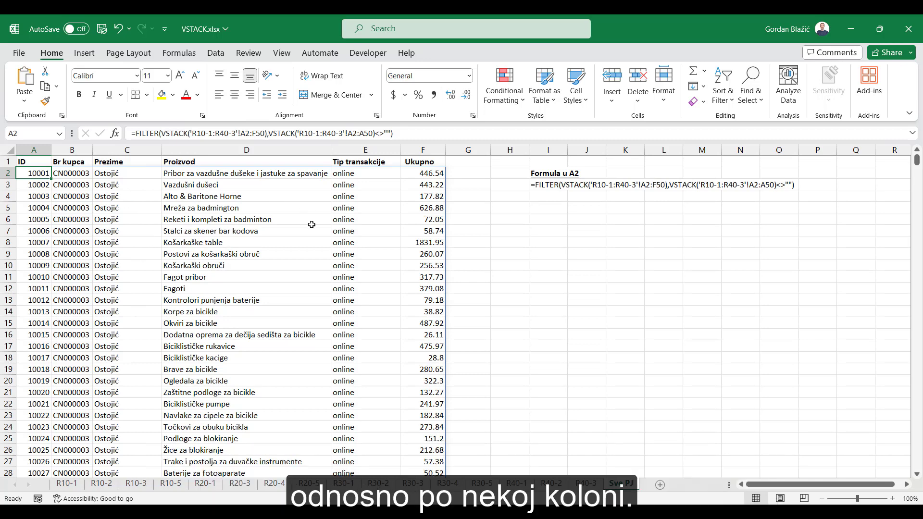
Wrap the A2 formula in SORT with sort index 4 to order by Proizvod
{"action": "left_click", "coordinate": [145, 134]}
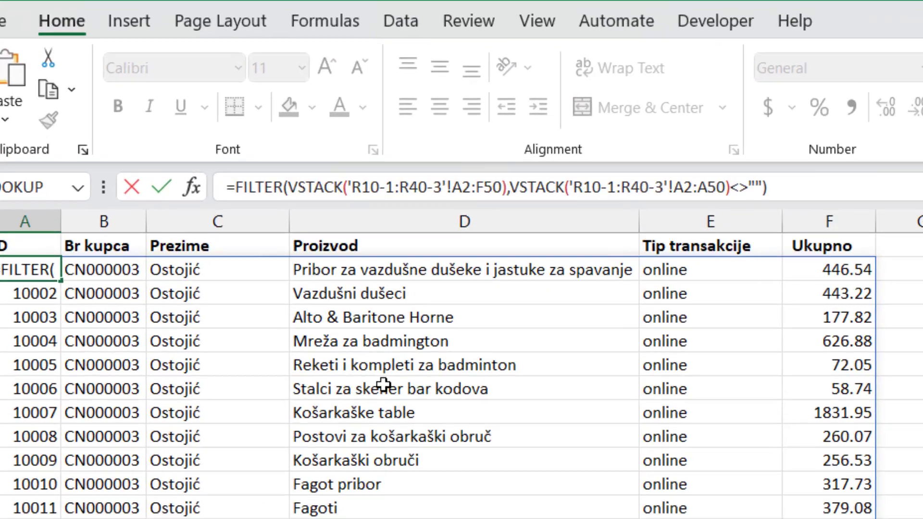
{"action": "type", "text": "sort"}
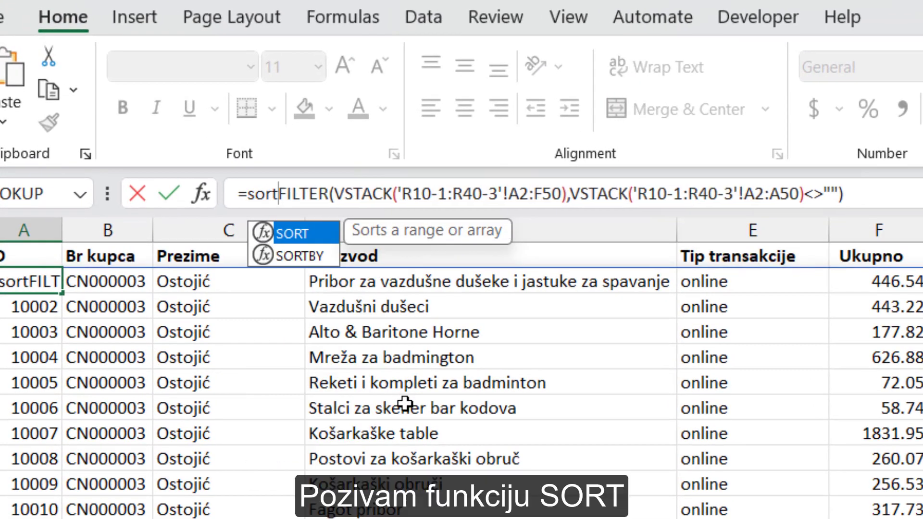
{"action": "type", "text": "("}
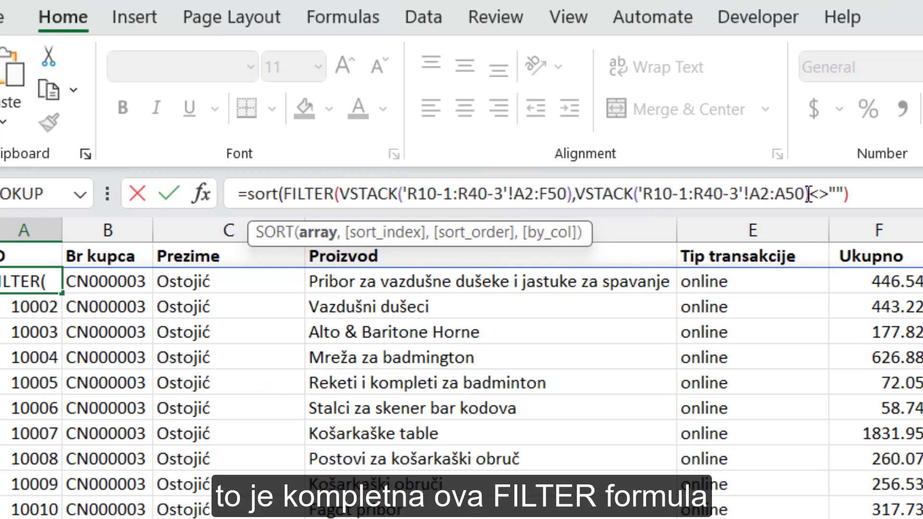
{"action": "left_click", "coordinate": [878, 194]}
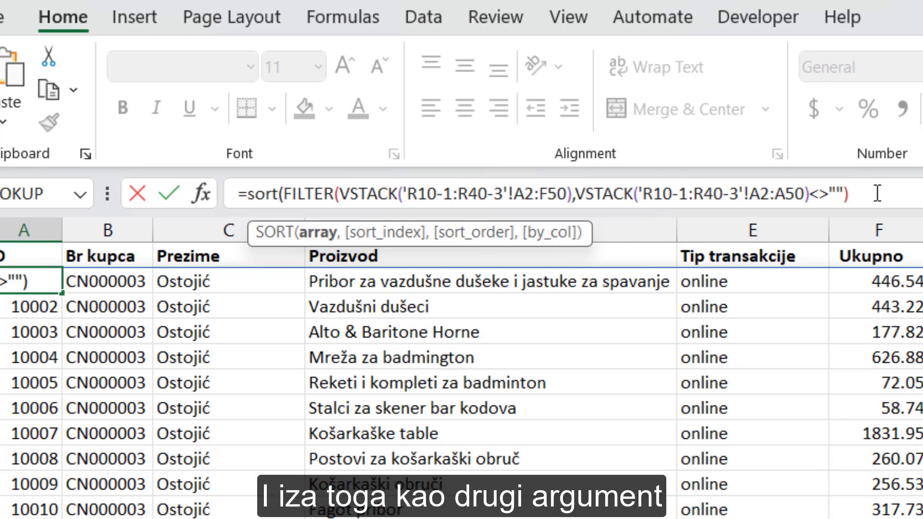
{"action": "type", "text": ","}
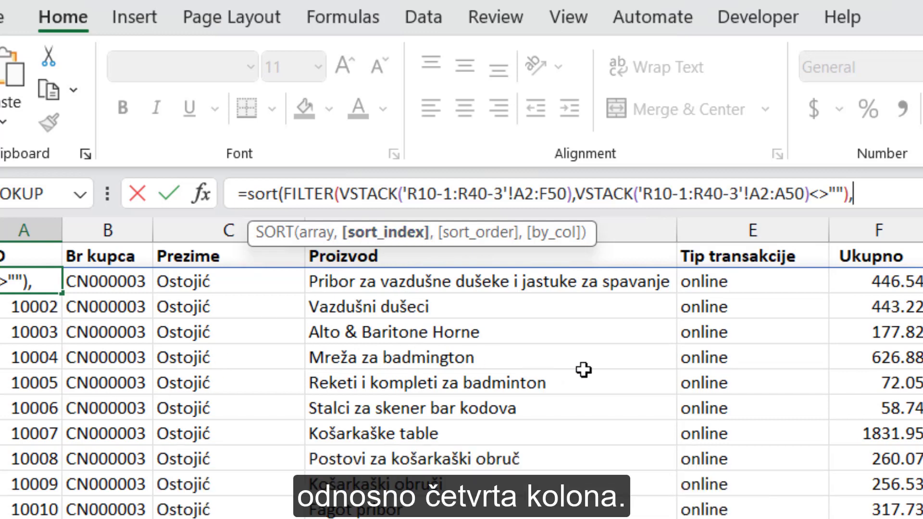
{"action": "type", "text": "4"}
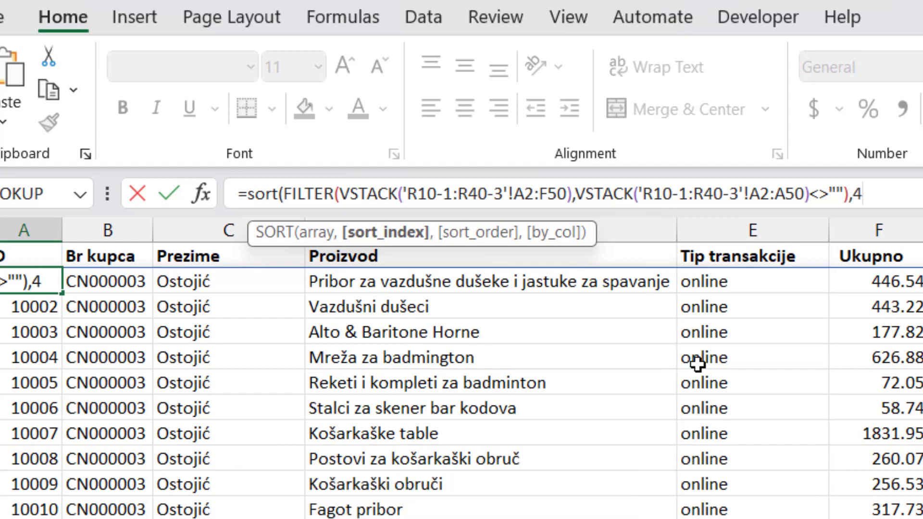
{"action": "type", "text": ")"}
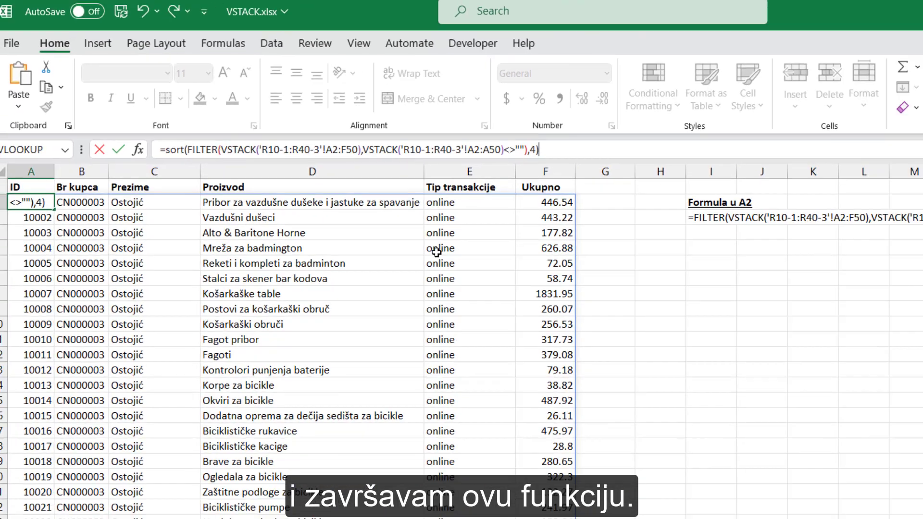
Commit =SORT(FILTER(VSTACK(...),VSTACK(...)<>""),4) and check the rows sorted by Proizvod
{"action": "key", "text": "Return"}
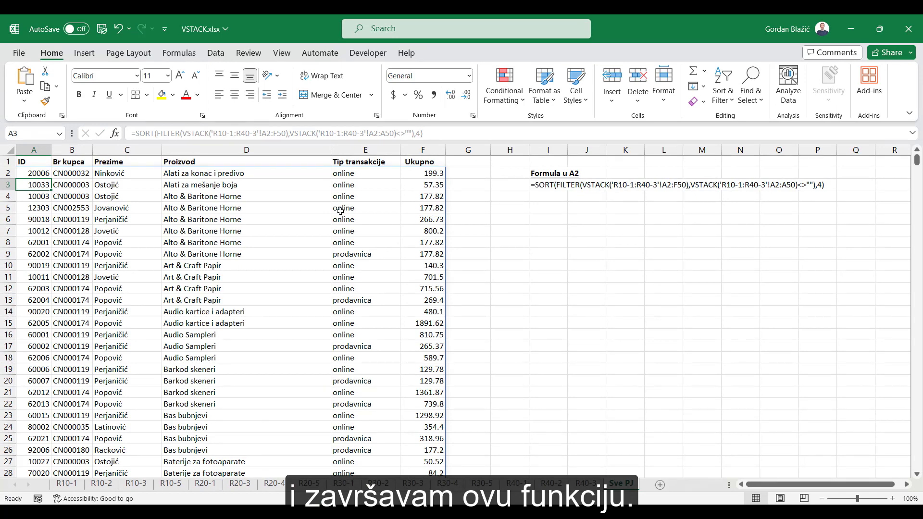
{"action": "scroll", "coordinate": [340, 210], "scroll_direction": "down", "scroll_amount": 2}
{"action": "scroll", "coordinate": [340, 210], "scroll_direction": "down", "scroll_amount": 3}
{"action": "scroll", "coordinate": [341, 210], "scroll_direction": "down", "scroll_amount": 6}
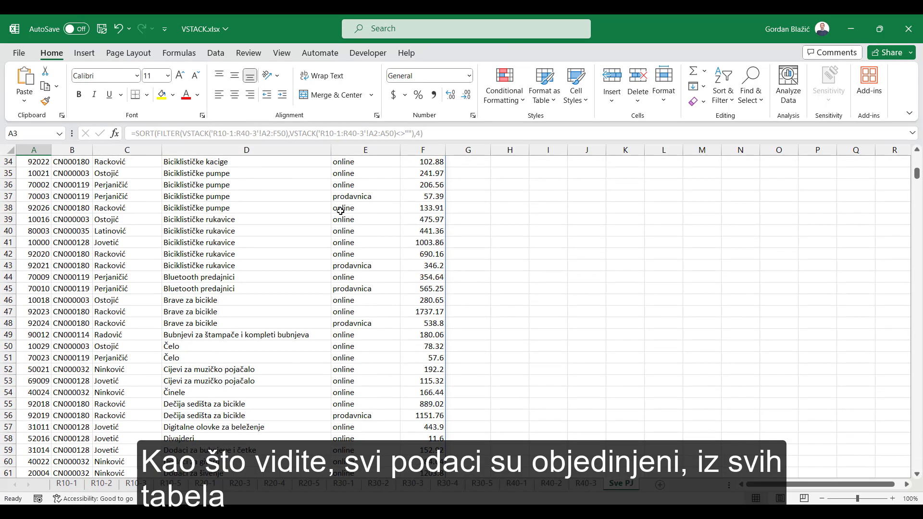
{"action": "scroll", "coordinate": [341, 211], "scroll_direction": "down", "scroll_amount": 6}
{"action": "scroll", "coordinate": [340, 210], "scroll_direction": "down", "scroll_amount": 5}
{"action": "scroll", "coordinate": [336, 214], "scroll_direction": "down", "scroll_amount": 6}
{"action": "scroll", "coordinate": [335, 215], "scroll_direction": "down", "scroll_amount": 5}
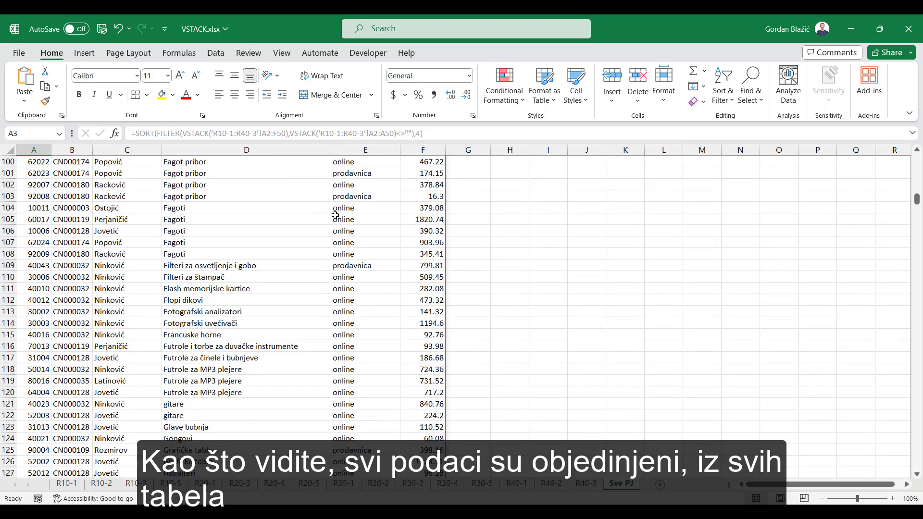
{"action": "scroll", "coordinate": [335, 215], "scroll_direction": "down", "scroll_amount": 5}
{"action": "scroll", "coordinate": [335, 215], "scroll_direction": "down", "scroll_amount": 2}
{"action": "scroll", "coordinate": [334, 216], "scroll_direction": "up", "scroll_amount": 1}
{"action": "scroll", "coordinate": [331, 218], "scroll_direction": "up", "scroll_amount": 6}
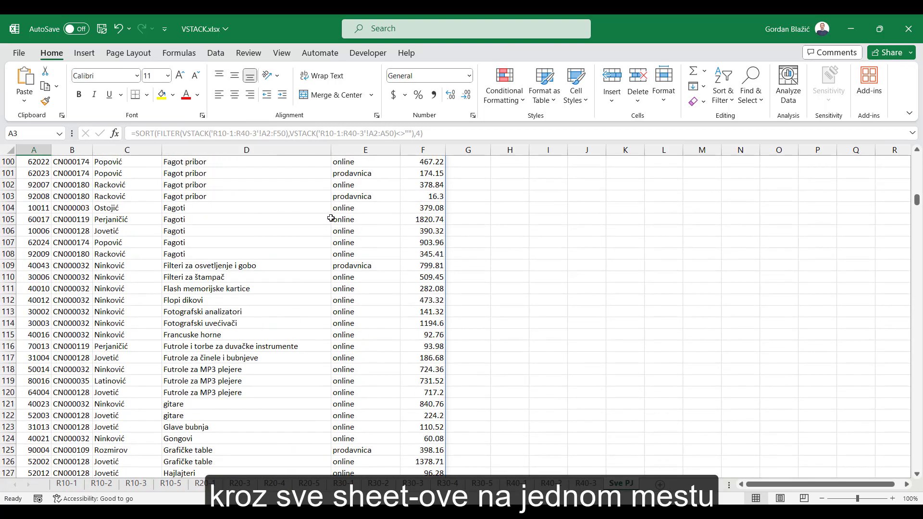
{"action": "scroll", "coordinate": [332, 218], "scroll_direction": "up", "scroll_amount": 7}
{"action": "scroll", "coordinate": [331, 218], "scroll_direction": "up", "scroll_amount": 4}
{"action": "scroll", "coordinate": [332, 218], "scroll_direction": "up", "scroll_amount": 3}
{"action": "scroll", "coordinate": [331, 218], "scroll_direction": "up", "scroll_amount": 5}
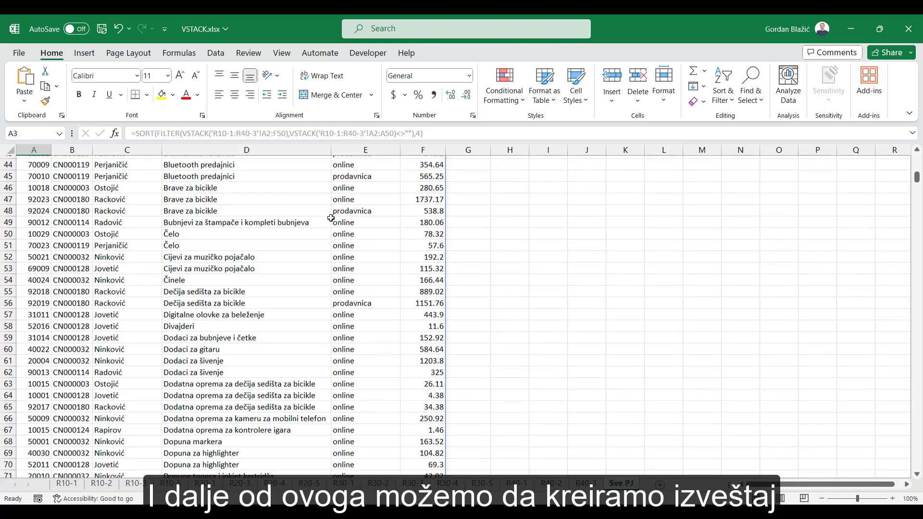
{"action": "scroll", "coordinate": [332, 218], "scroll_direction": "up", "scroll_amount": 2}
{"action": "scroll", "coordinate": [331, 218], "scroll_direction": "up", "scroll_amount": 5}
{"action": "scroll", "coordinate": [331, 218], "scroll_direction": "up", "scroll_amount": 5}
{"action": "scroll", "coordinate": [331, 218], "scroll_direction": "up", "scroll_amount": 2}
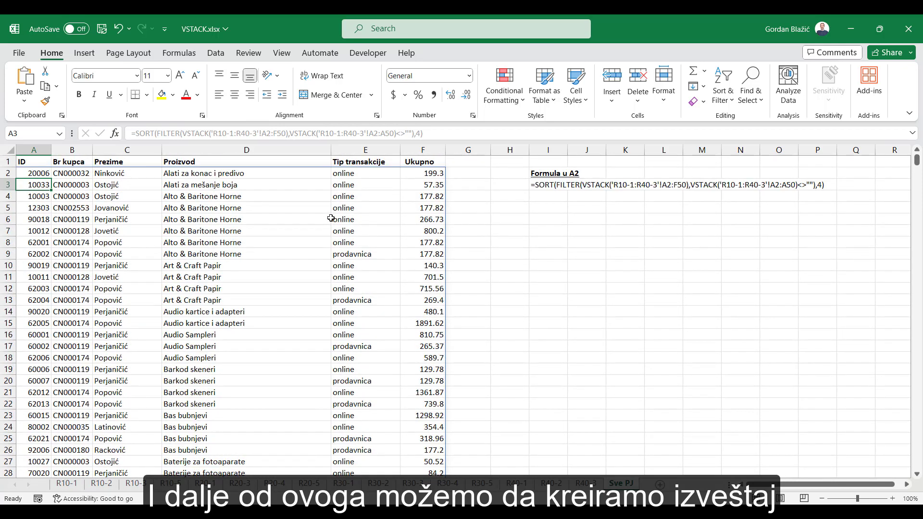